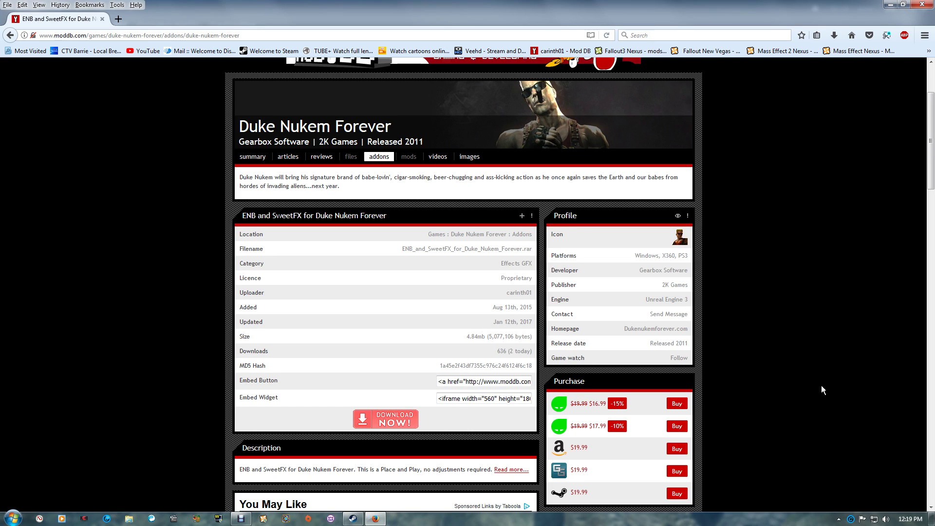
# Expand the ENB and SweetFX addon's full description on ModDB and scroll down to the download button.
pyautogui.click(511, 469)
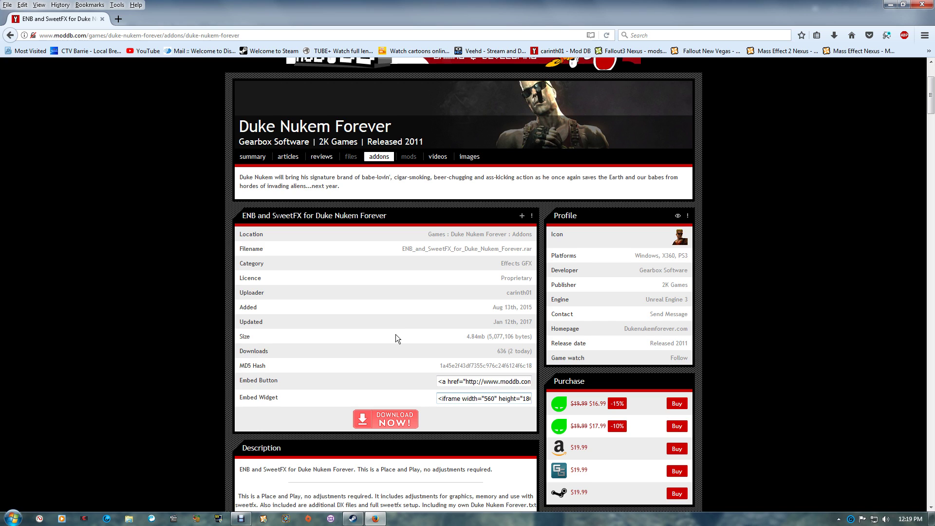
pyautogui.scroll(-5, 396, 335)
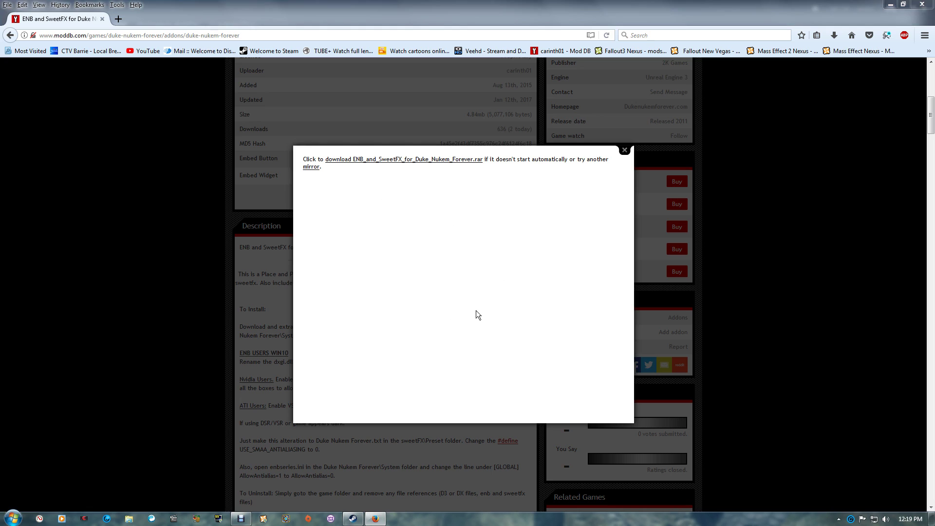
# Save ENB_and_SweetFX_for_Duke_Nukem_Forever.rar to disk and open it in WinRAR from Firefox's downloads list.
pyautogui.click(407, 271)
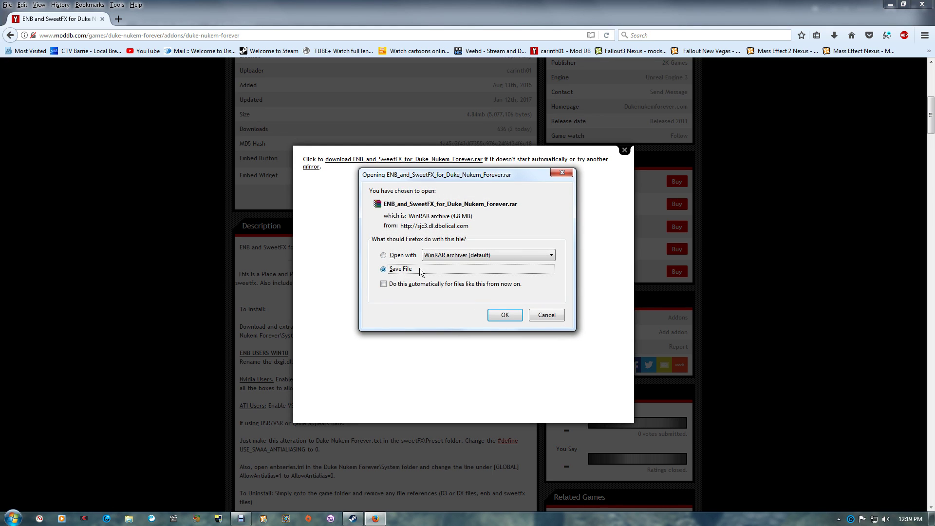
pyautogui.click(504, 315)
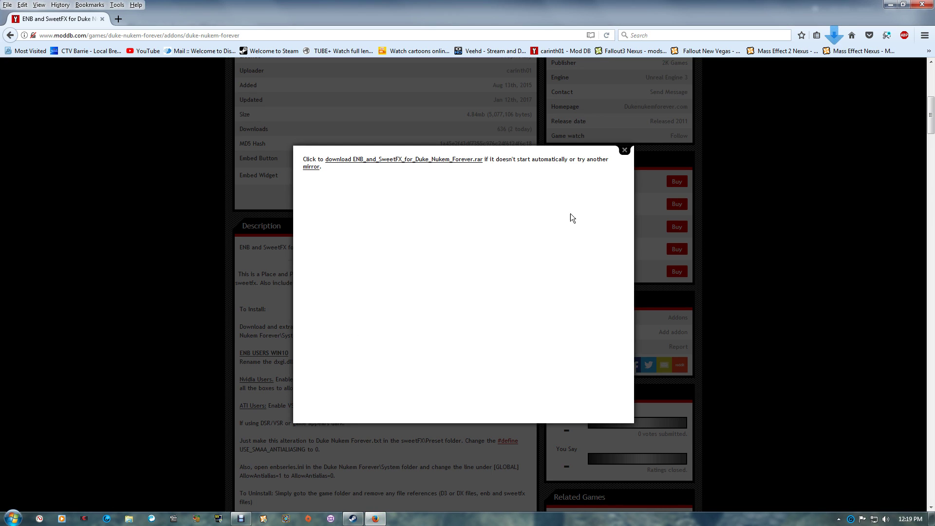
pyautogui.click(623, 151)
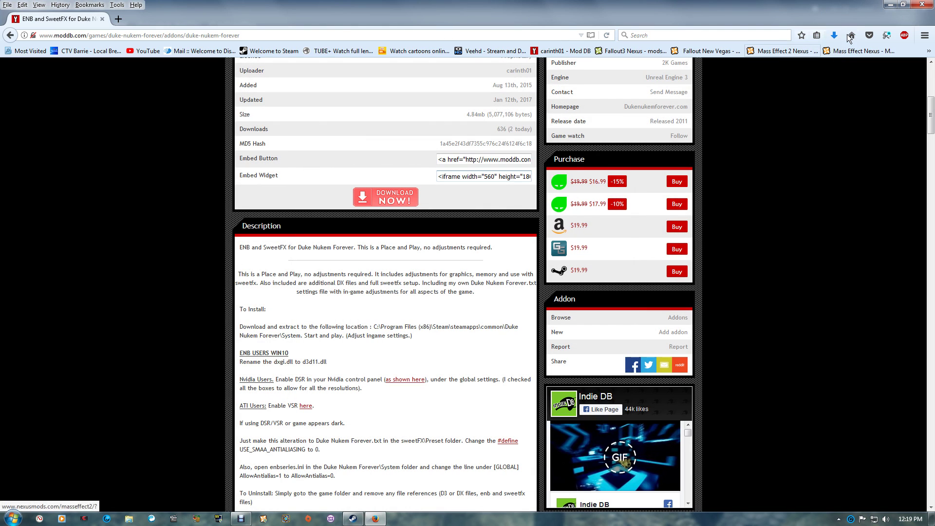
pyautogui.click(829, 35)
pyautogui.click(807, 55)
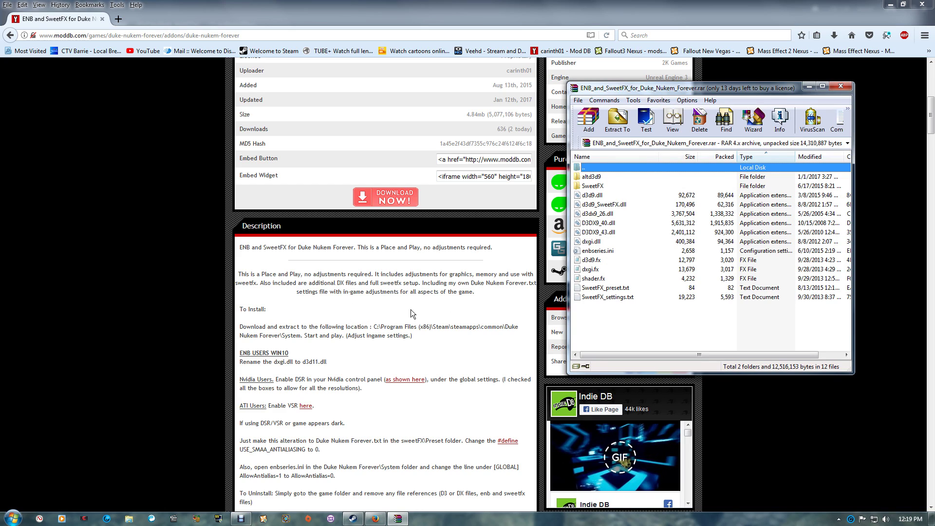
# Bring the ModDB page in front of WinRAR and scroll to the Duke Nukem Forever\System extraction notes.
pyautogui.hscroll(2, 408, 326)
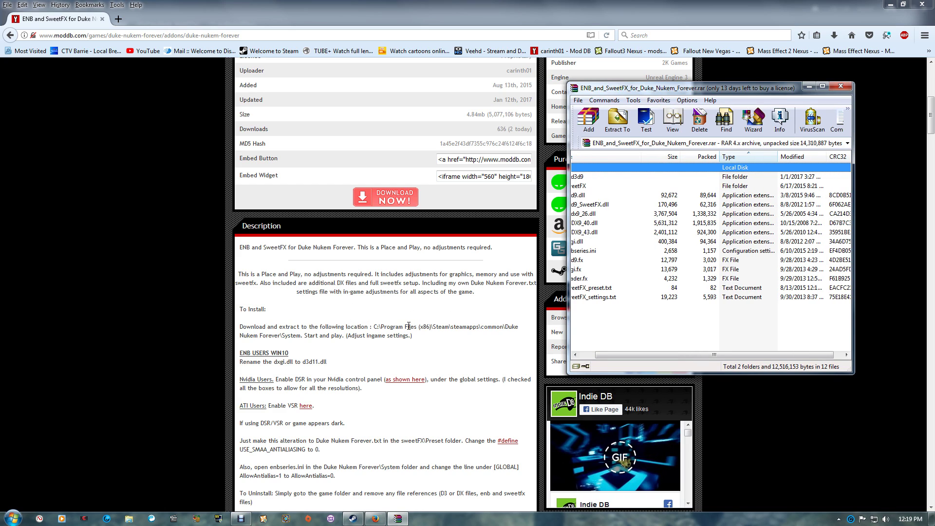
pyautogui.click(450, 350)
pyautogui.scroll(-2, 451, 349)
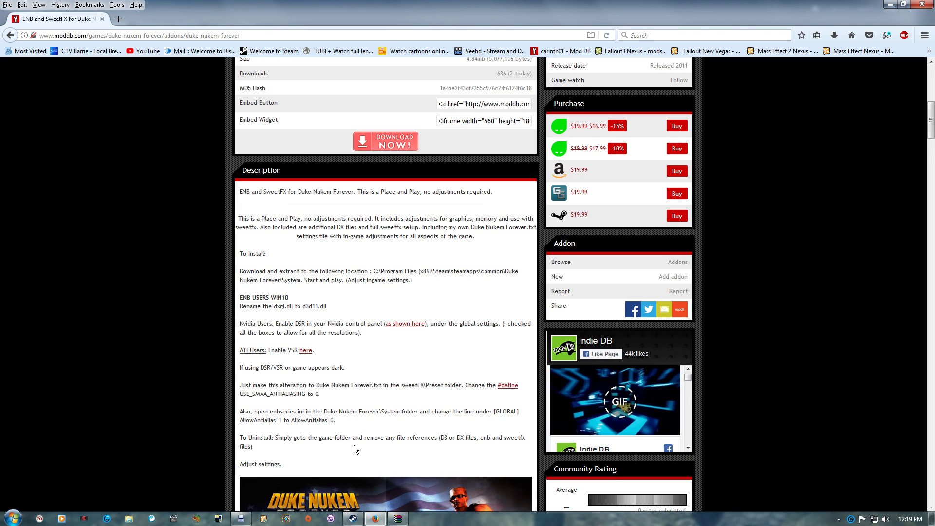
pyautogui.moveTo(358, 515)
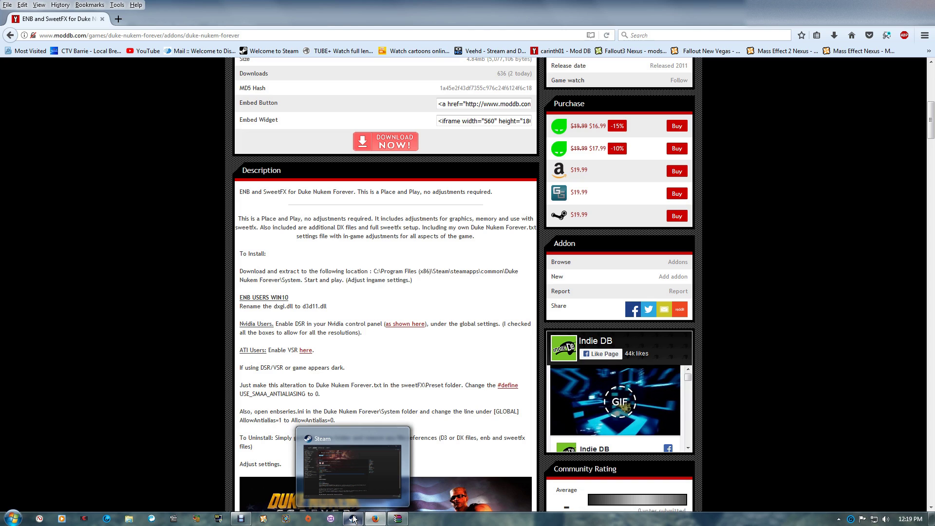
# Browse Duke Nukem Forever's local files from its Steam properties to open the steamapps\common install folder.
pyautogui.click(354, 520)
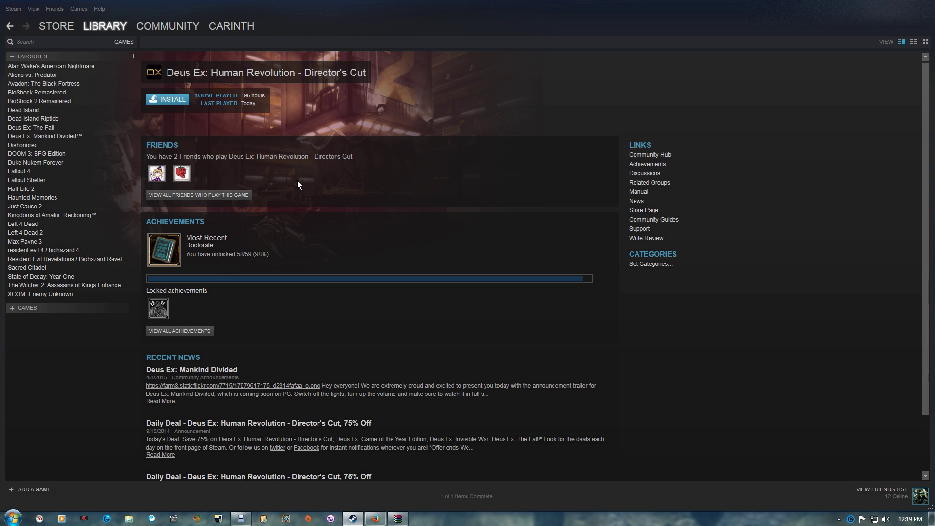
pyautogui.click(40, 164)
pyautogui.rightClick(41, 164)
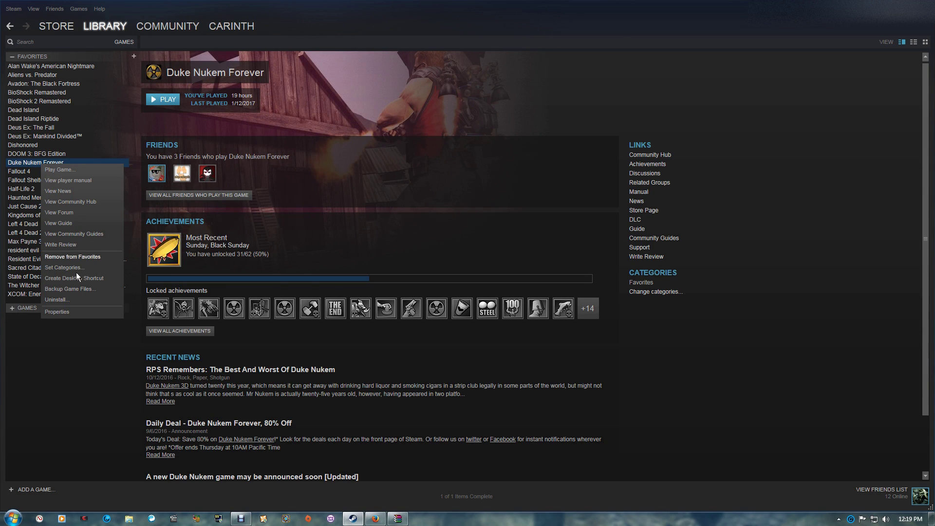
pyautogui.click(77, 311)
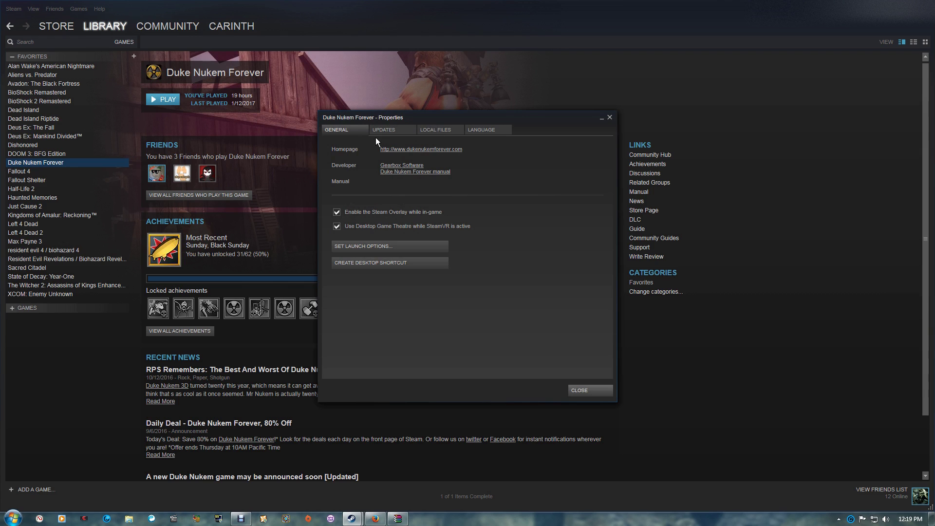
pyautogui.click(452, 130)
pyautogui.click(389, 169)
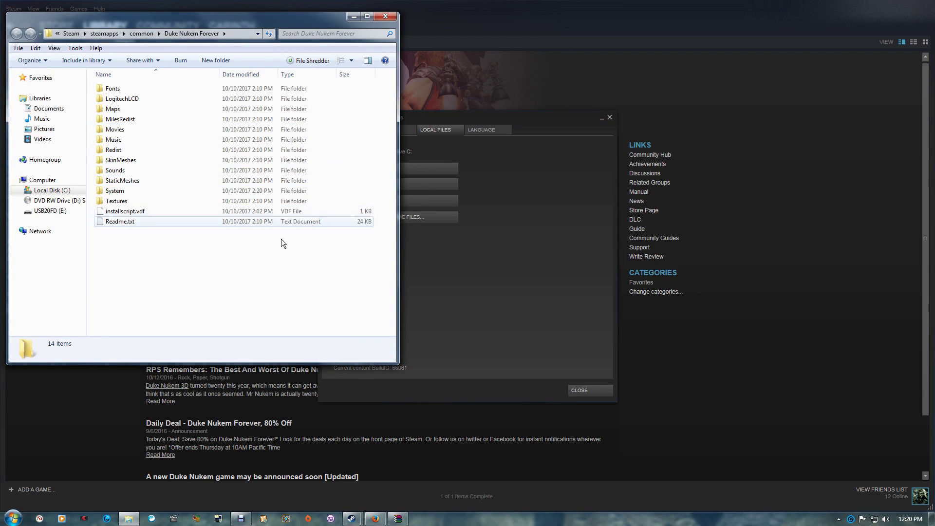
# Show the game folder's full path in the address bar, then close Steam's Properties dialog and minimize Steam.
pyautogui.click(241, 36)
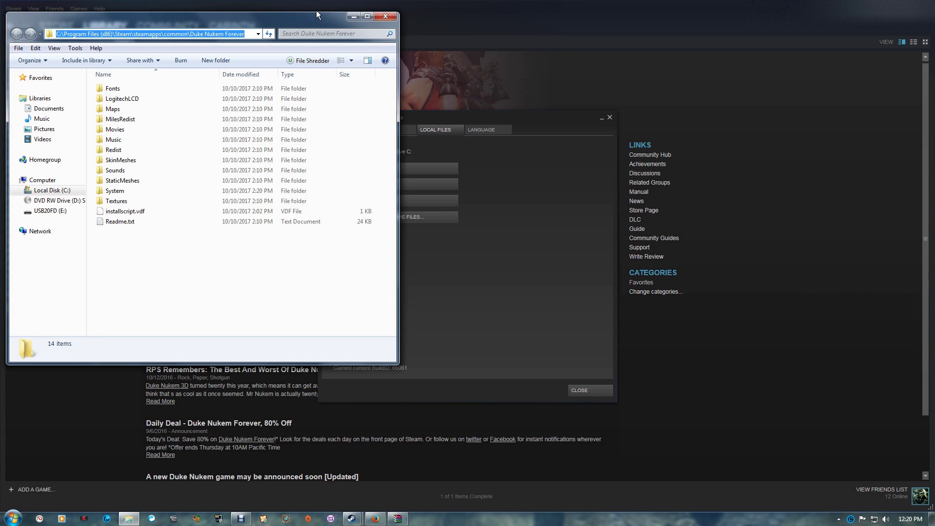
pyautogui.click(610, 118)
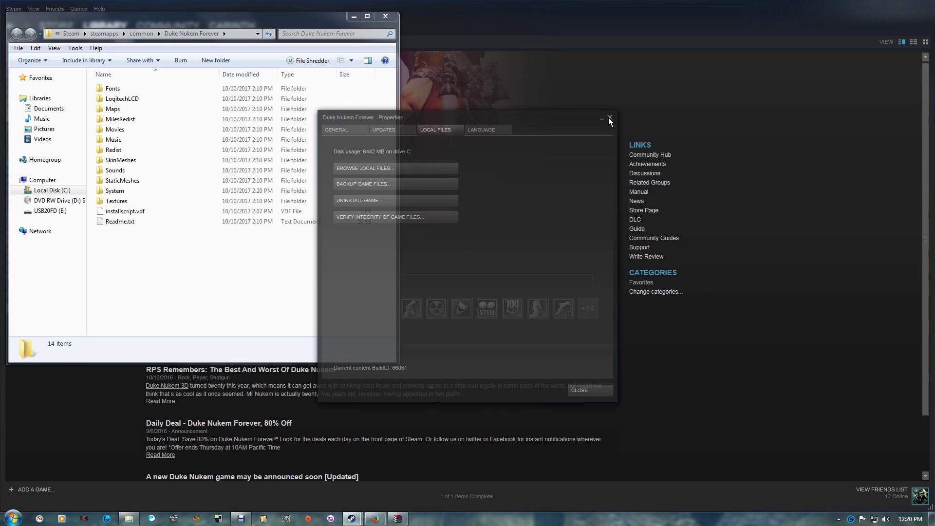
pyautogui.click(905, 7)
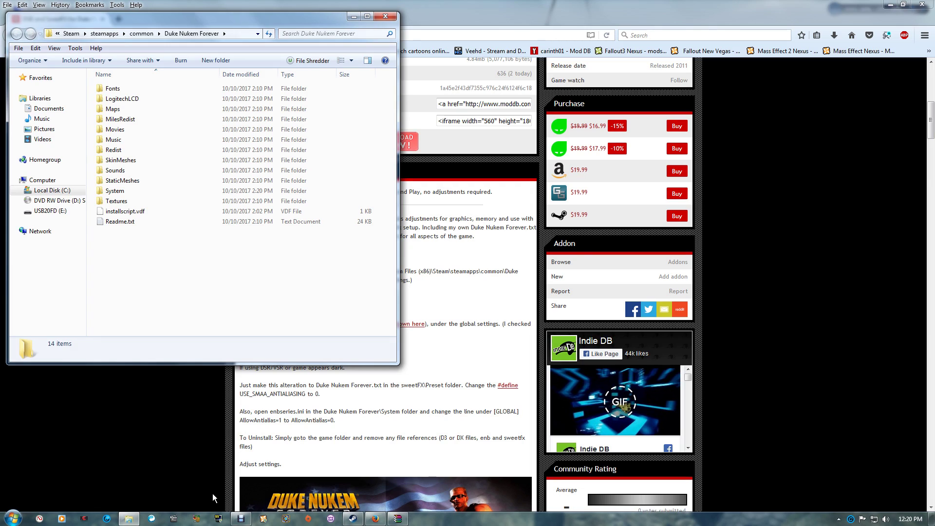
# Postpone the GOG Galaxy update and open Fallout 3's install folder through Manage installation.
pyautogui.click(331, 519)
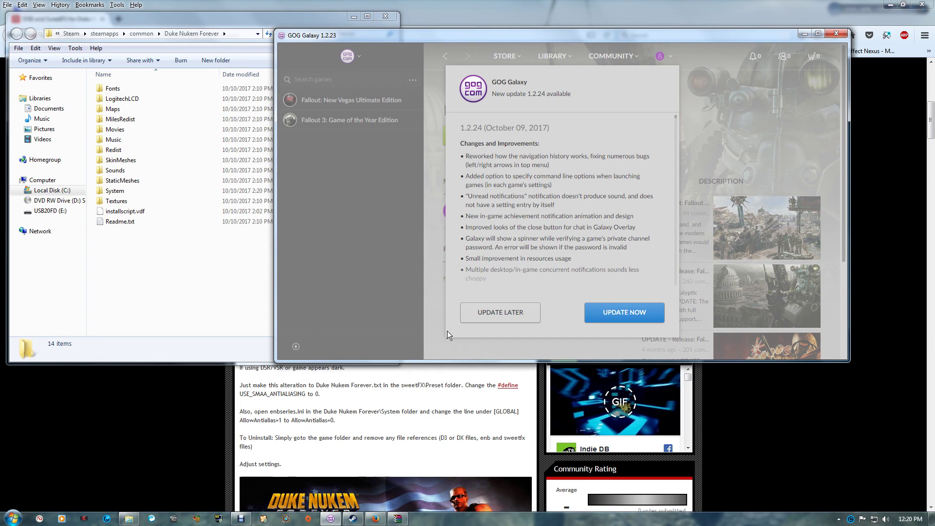
pyautogui.click(488, 325)
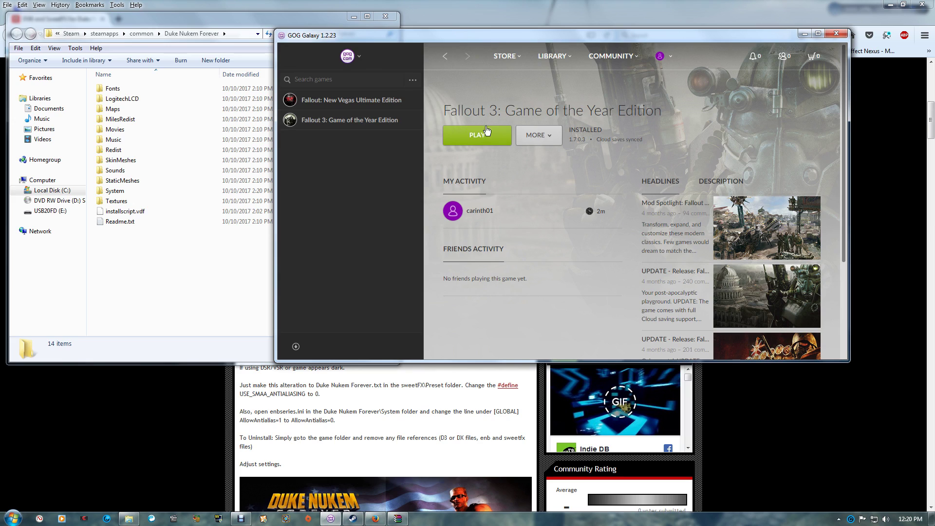
pyautogui.click(548, 140)
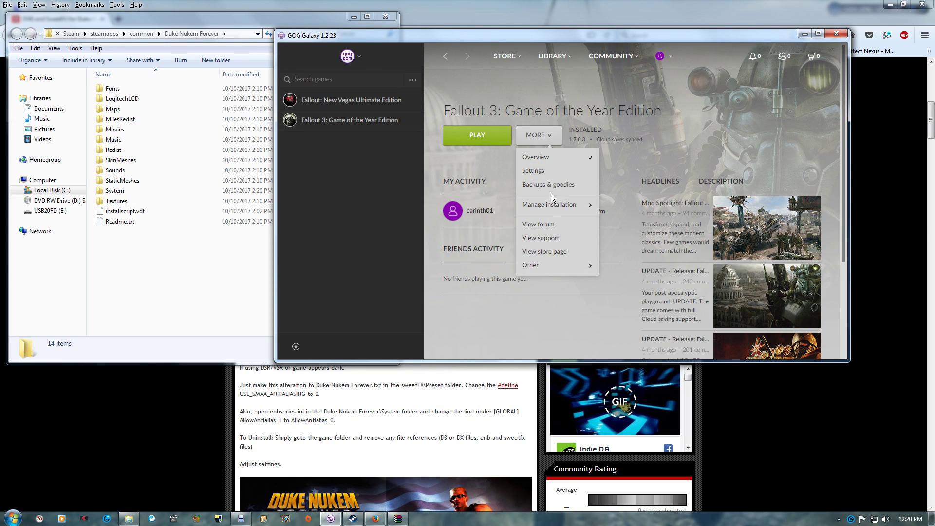
pyautogui.moveTo(551, 205)
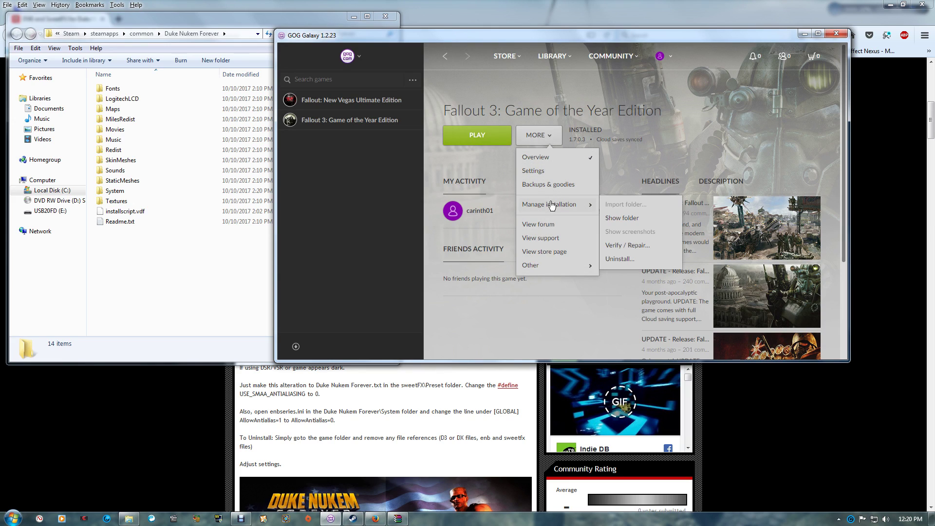
pyautogui.click(619, 218)
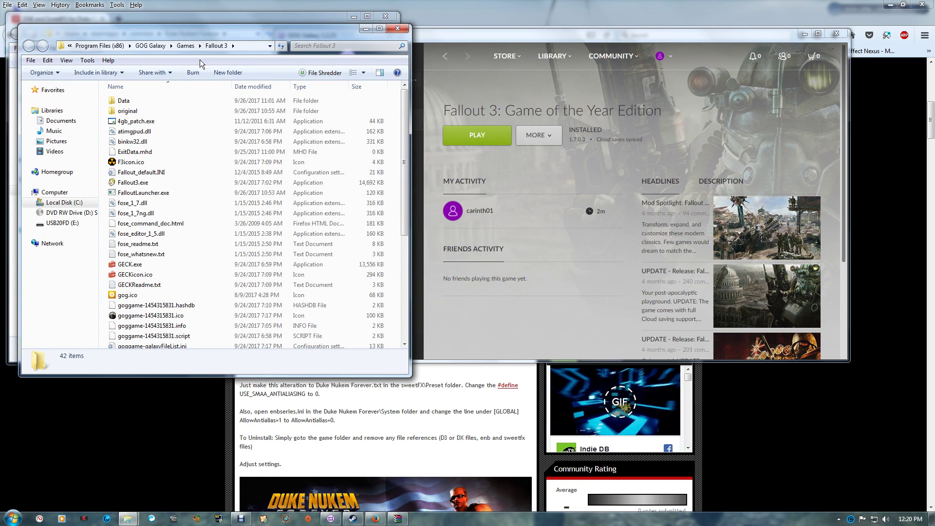
# Go up to the GOG Games folder, view its full path, then close that Explorer window.
pyautogui.click(190, 46)
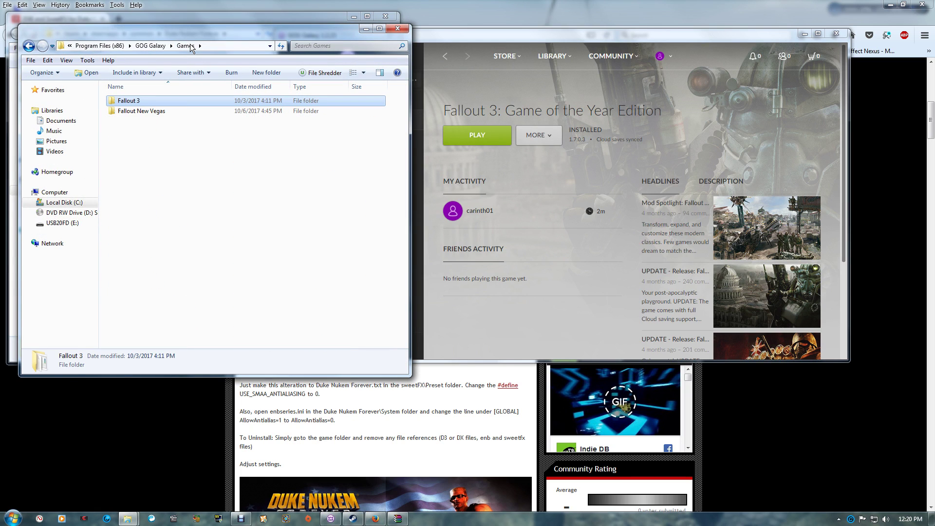
pyautogui.click(237, 46)
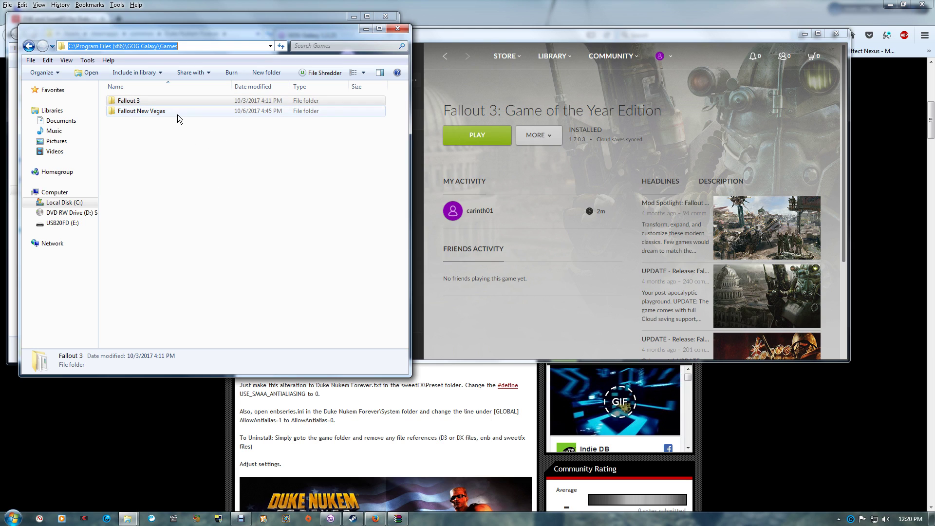
pyautogui.click(397, 29)
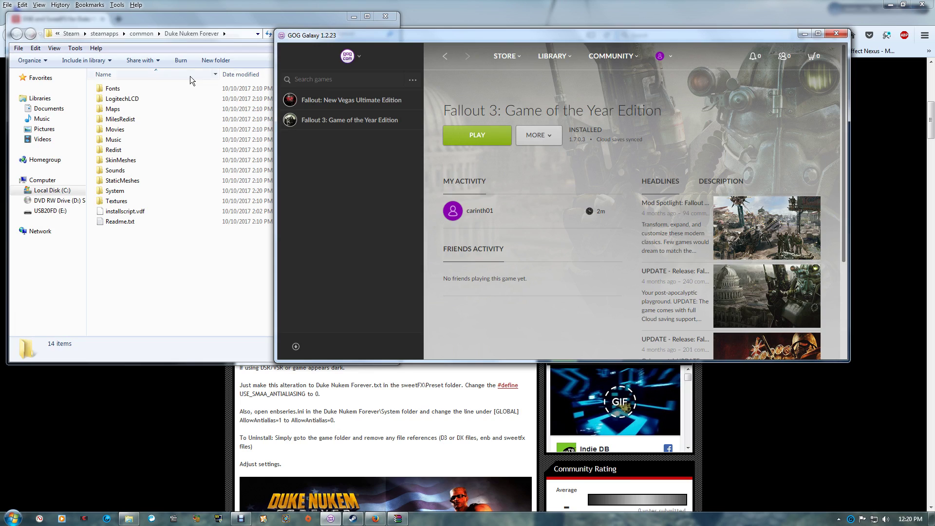
# Close GOG Galaxy, minimize Firefox, and open the game's System folder.
pyautogui.click(198, 17)
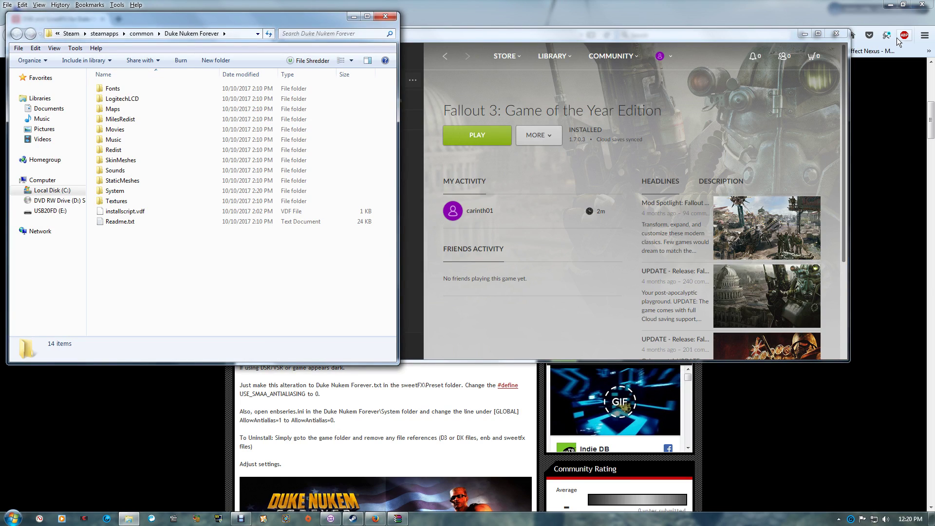
pyautogui.click(838, 34)
pyautogui.click(890, 5)
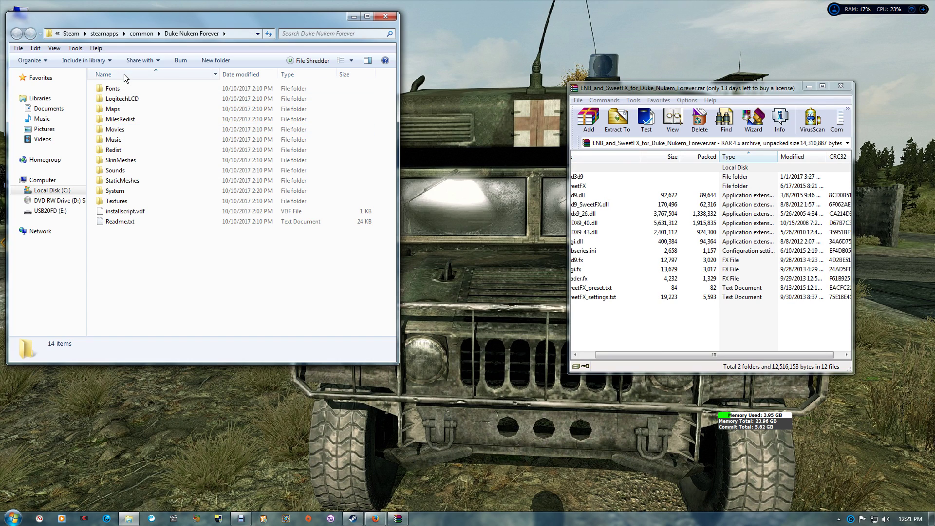
pyautogui.doubleClick(116, 191)
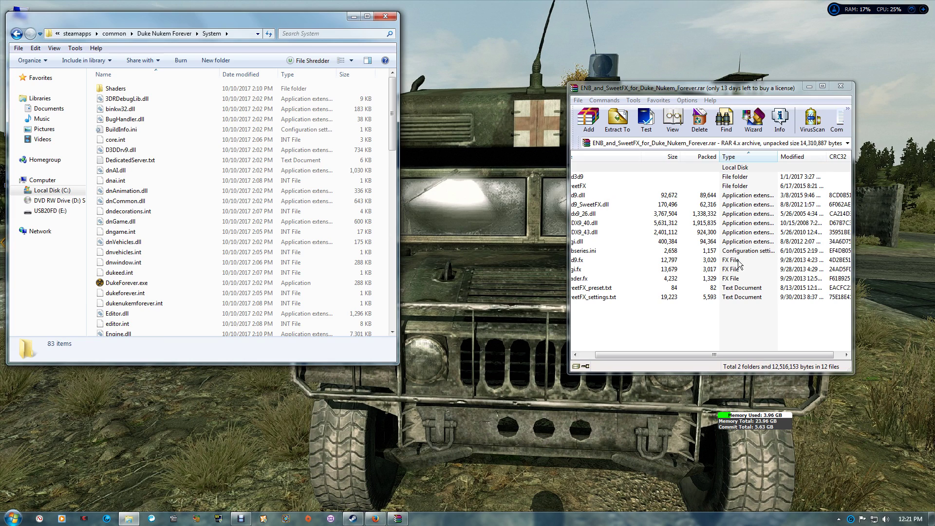
# Drag every file from the WinRAR archive into System, then select dxgi.dll for renaming.
pyautogui.click(670, 314)
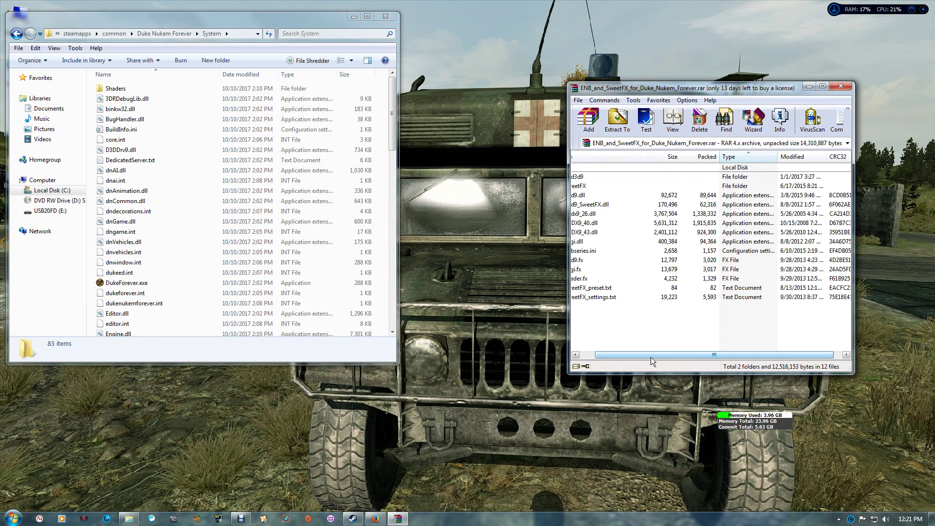
pyautogui.moveTo(651, 358); pyautogui.dragTo(591, 356)
pyautogui.moveTo(610, 318); pyautogui.dragTo(382, 279)
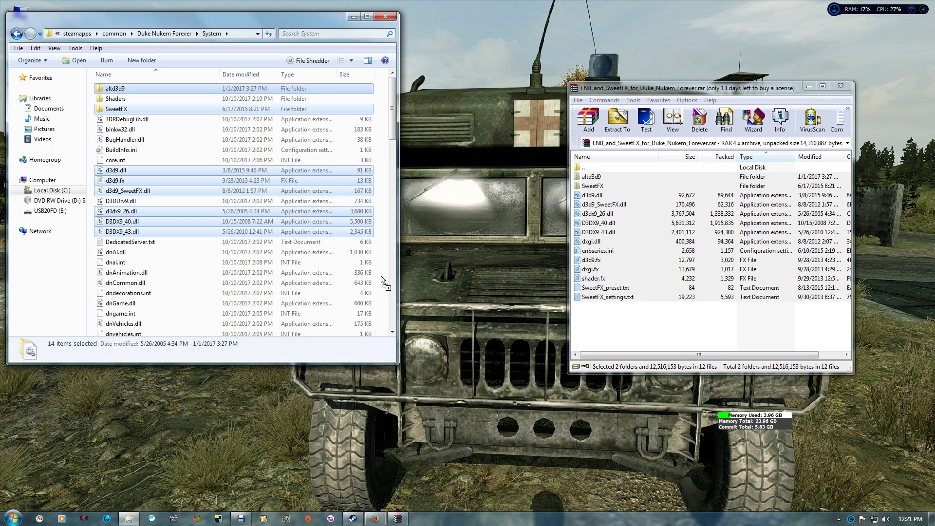
pyautogui.scroll(-5, 274, 252)
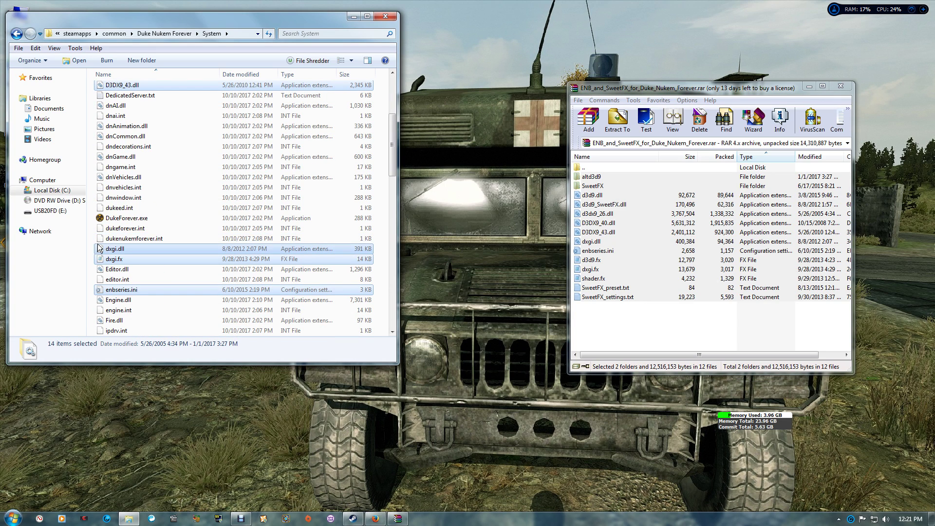
pyautogui.click(112, 250)
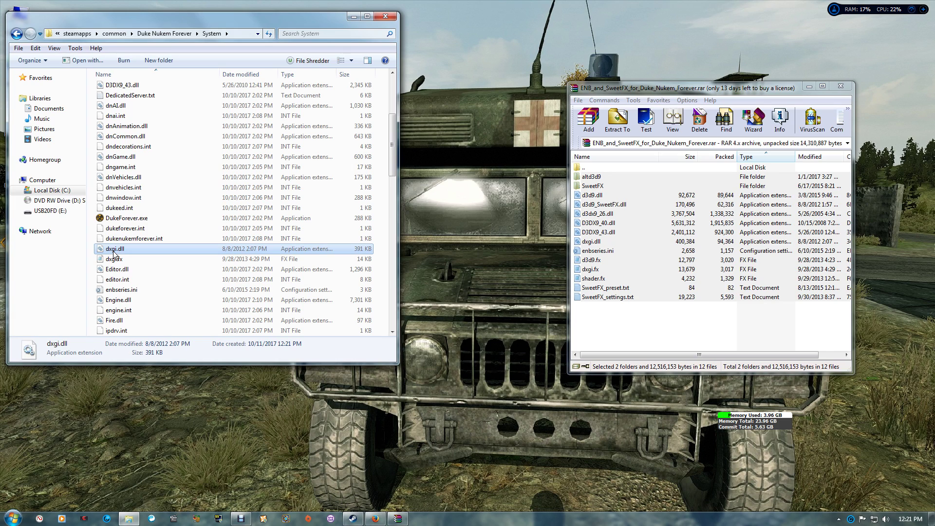
pyautogui.click(113, 251)
# Change dxgi.dll's name to d3d11 so the file becomes d3d11.dll.
pyautogui.write('d3d11')
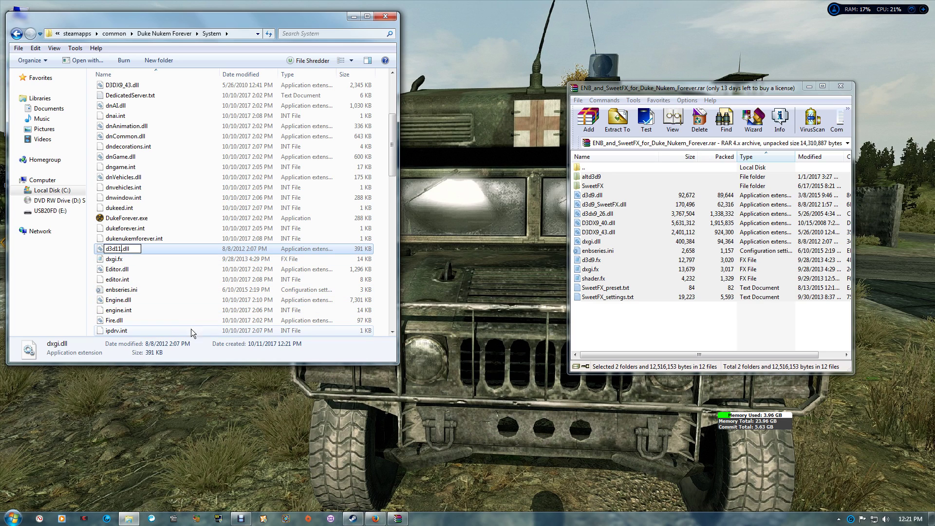
pyautogui.click(378, 310)
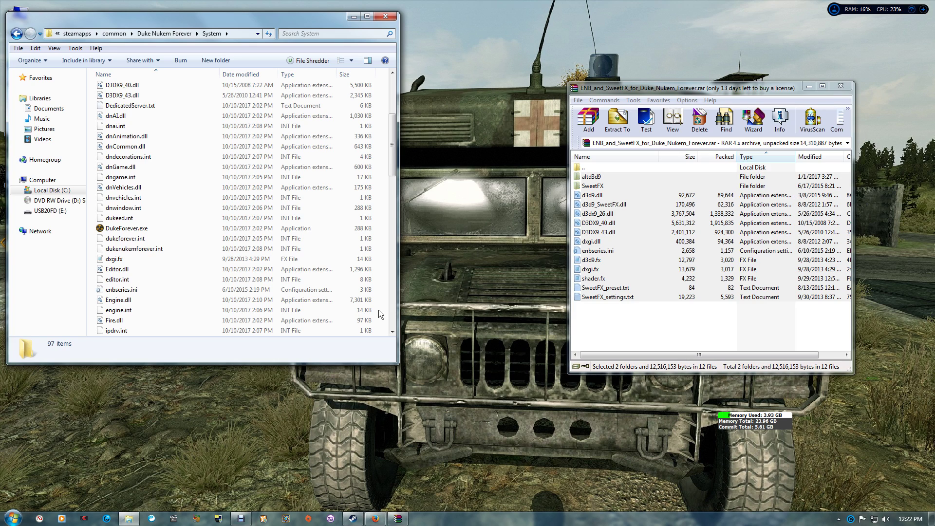
# Copy d3d9.dll from altd3d9\Generic and navigate back to the System folder.
pyautogui.scroll(5, 378, 307)
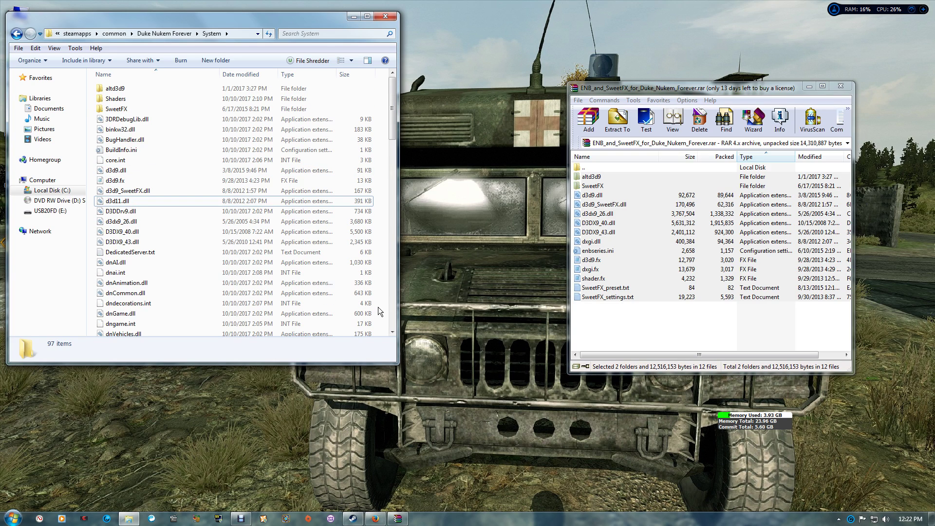
pyautogui.doubleClick(133, 91)
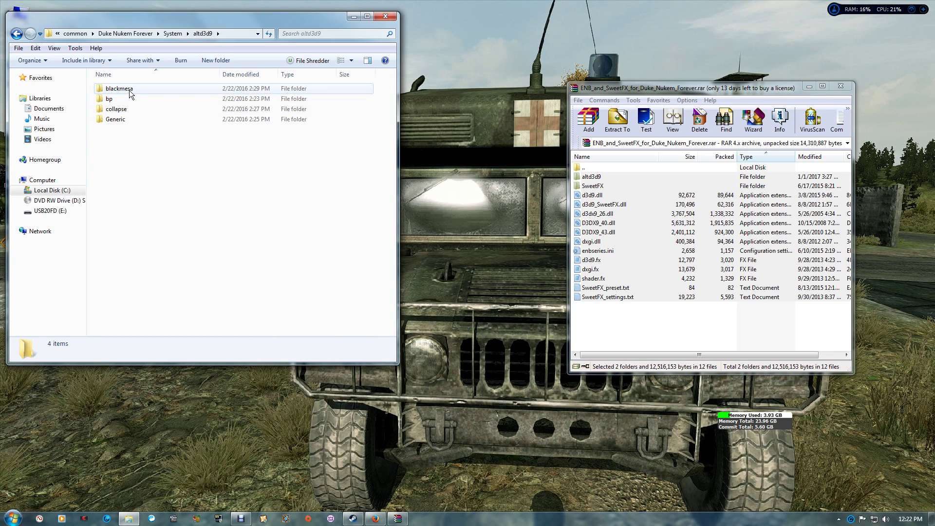
pyautogui.click(121, 120)
pyautogui.doubleClick(122, 120)
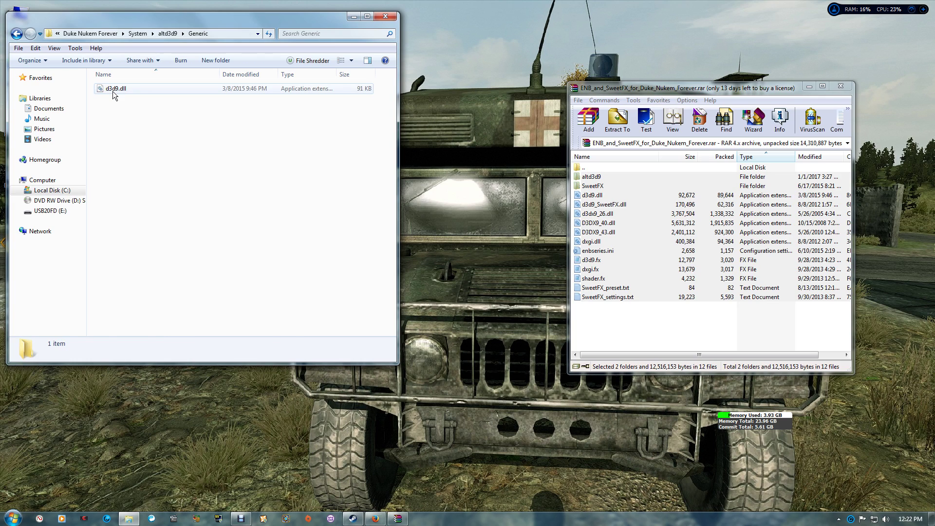
pyautogui.rightClick(113, 92)
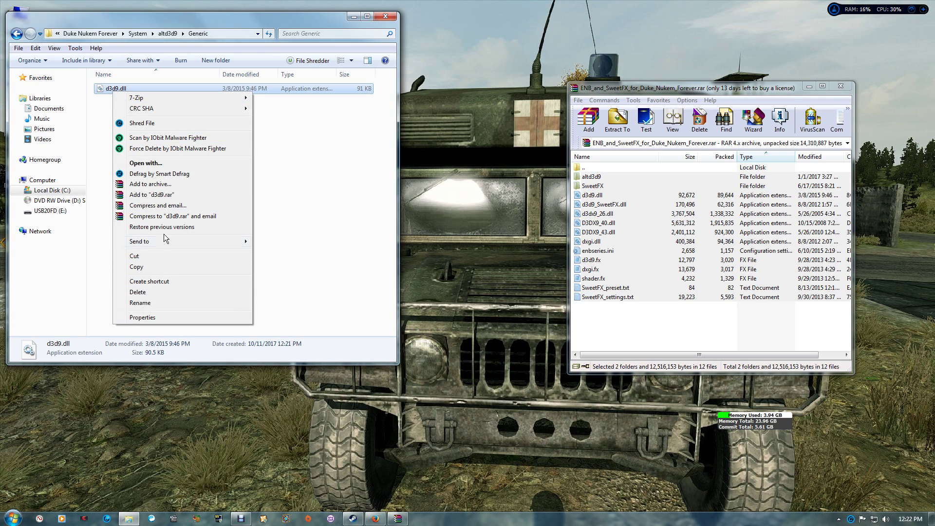
pyautogui.click(179, 267)
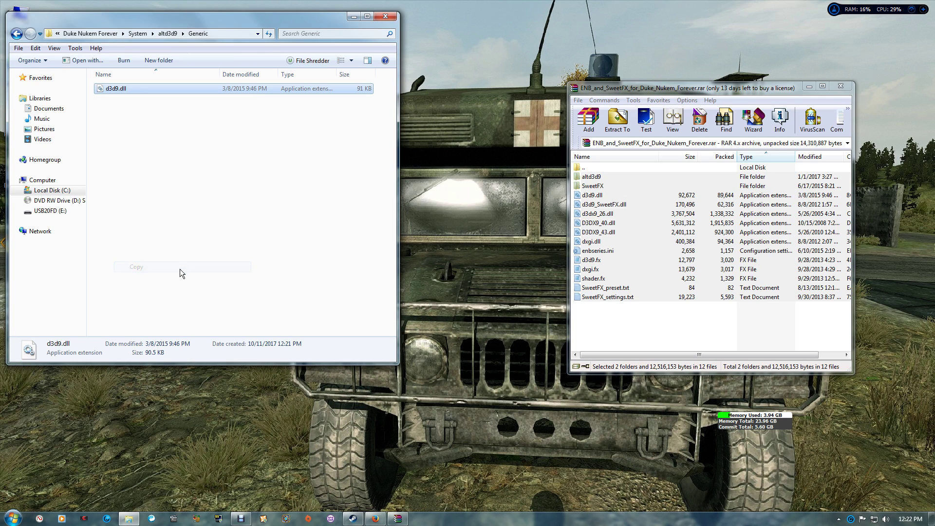
pyautogui.click(17, 33)
pyautogui.click(17, 33)
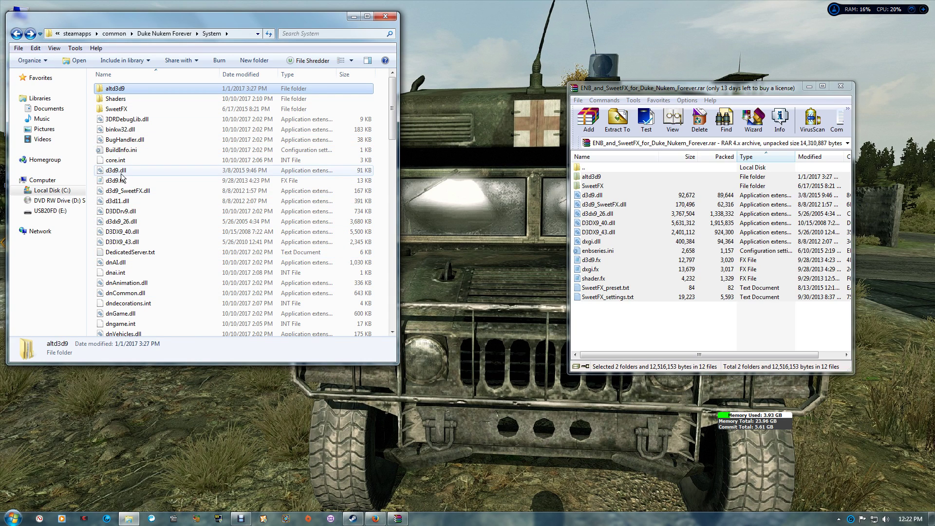
pyautogui.moveTo(161, 169)
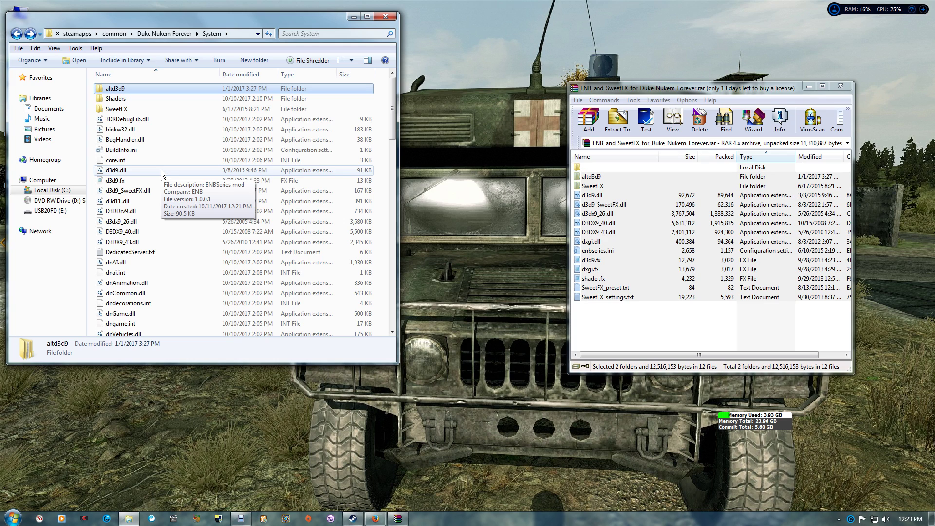
# On the ModDB addon page, view the hallway screenshot at full size, then return to the page.
pyautogui.click(375, 519)
pyautogui.scroll(-9, 397, 354)
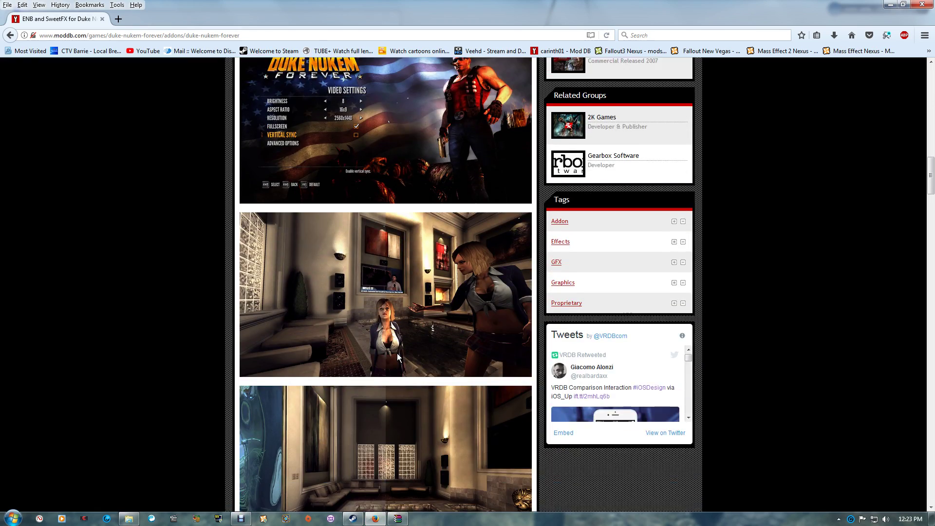
pyautogui.scroll(-10, 396, 353)
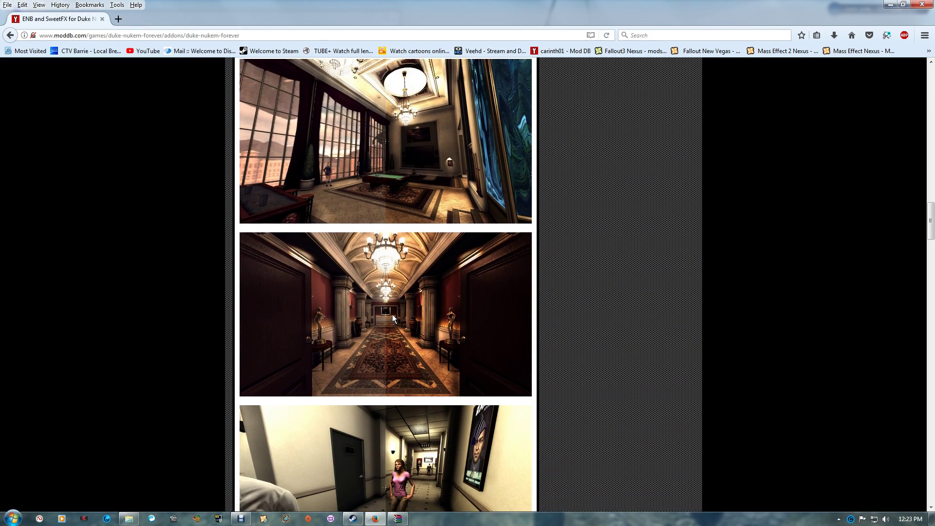
pyautogui.rightClick(394, 318)
pyautogui.click(414, 324)
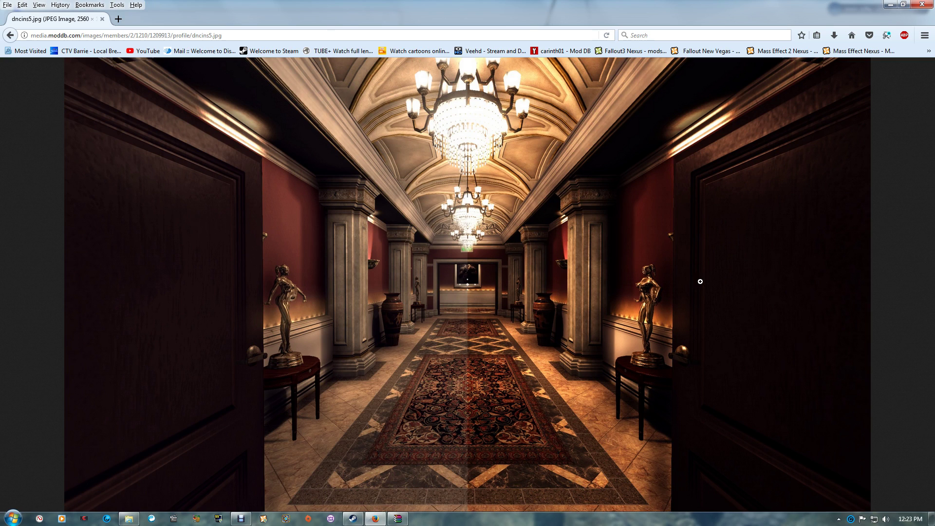
pyautogui.click(10, 37)
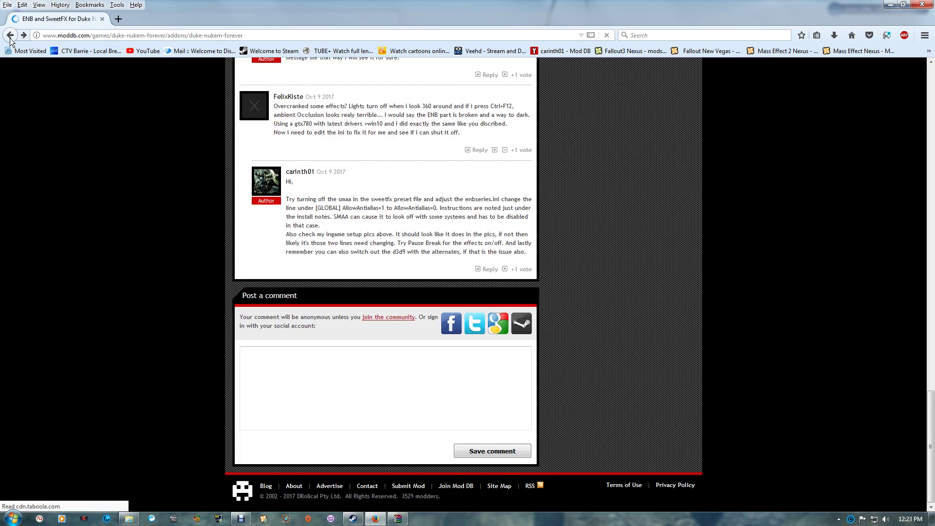
# Expand the full description and scroll to the steps for disabling USE_SMAA_ANTIALIASING and AllowAntialias.
pyautogui.scroll(15, 457, 334)
pyautogui.scroll(5, 458, 334)
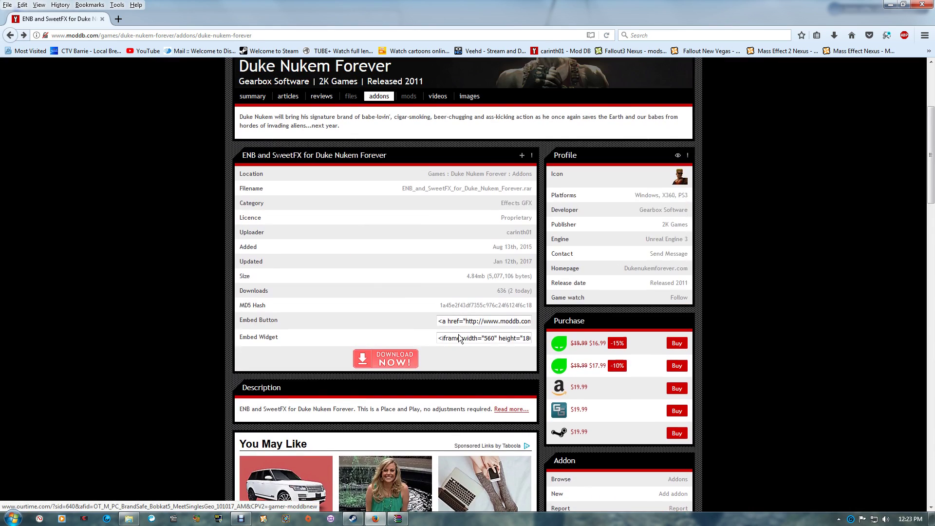
pyautogui.click(514, 411)
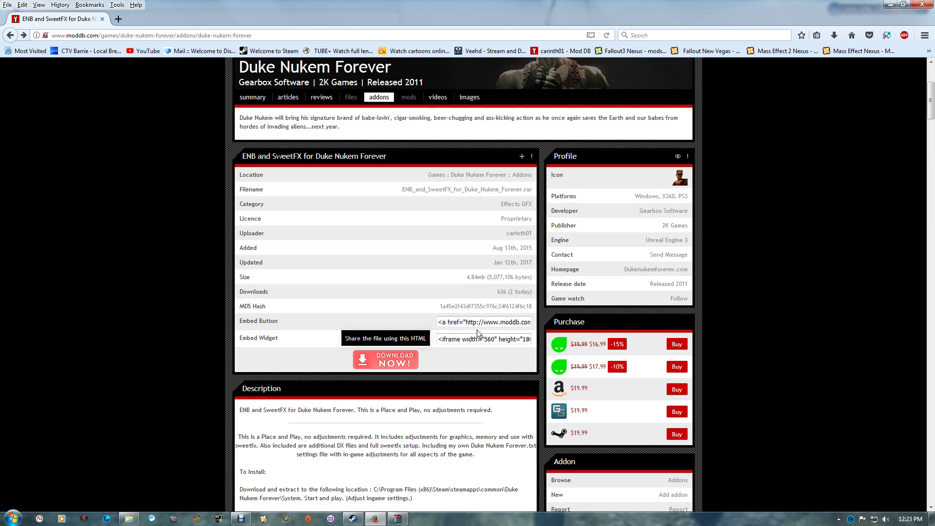
pyautogui.scroll(-8, 477, 329)
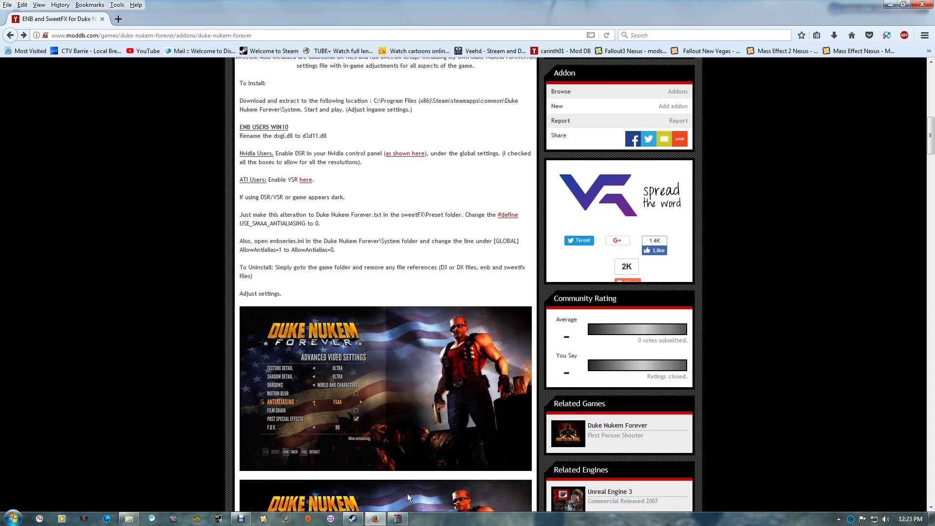
# Open SweetFX\Presets\Duke Nukem Forever.txt from the System folder in Notepad.
pyautogui.click(129, 519)
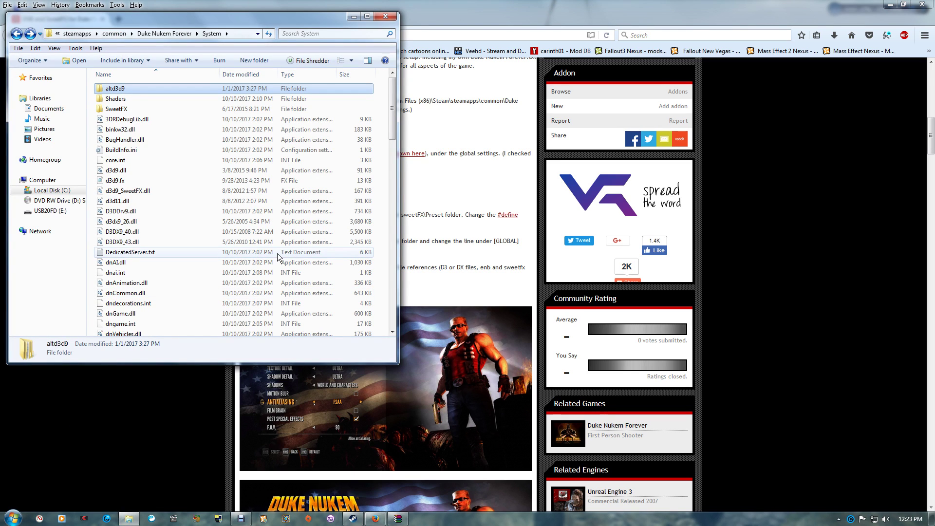
pyautogui.doubleClick(146, 108)
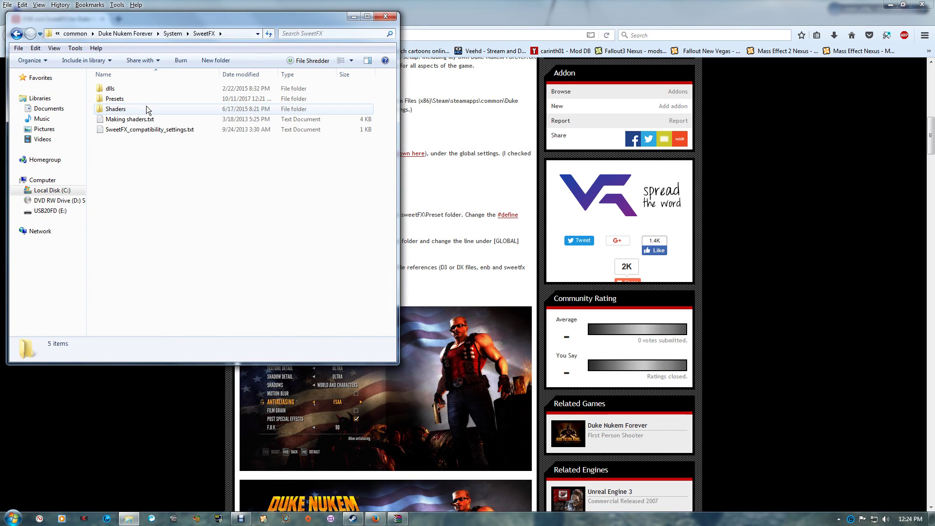
pyautogui.doubleClick(142, 100)
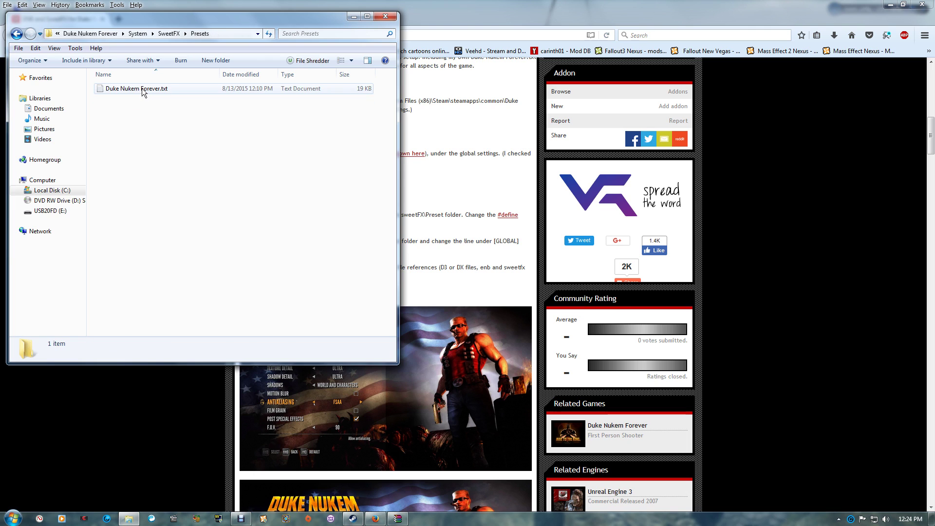
pyautogui.doubleClick(142, 90)
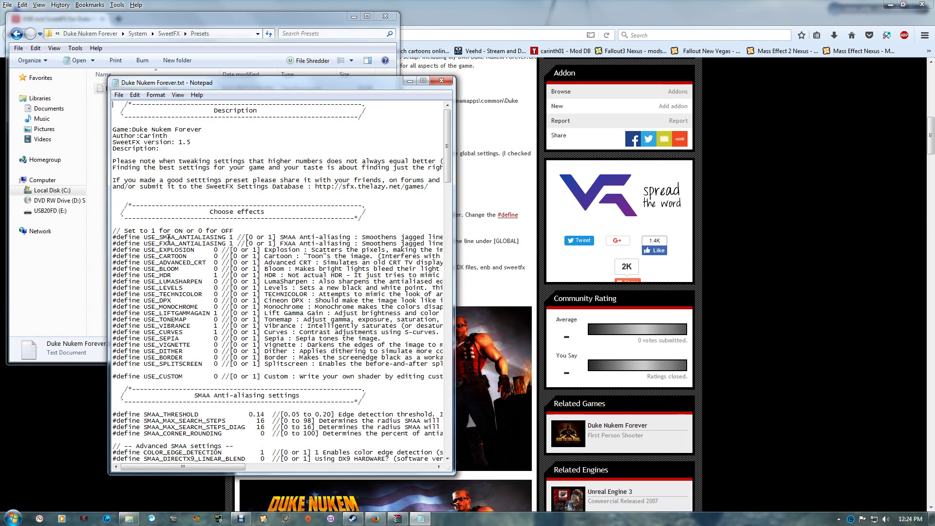
# Change USE_SMAA_ANTIALIASING to 0, save the preset, and close Notepad.
pyautogui.doubleClick(231, 237)
pyautogui.write('0')
pyautogui.click(119, 94)
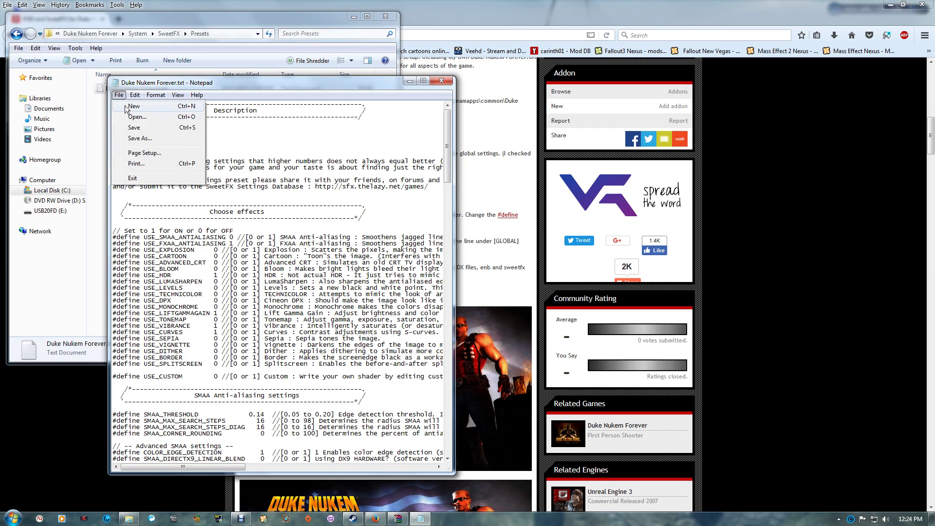
pyautogui.click(130, 128)
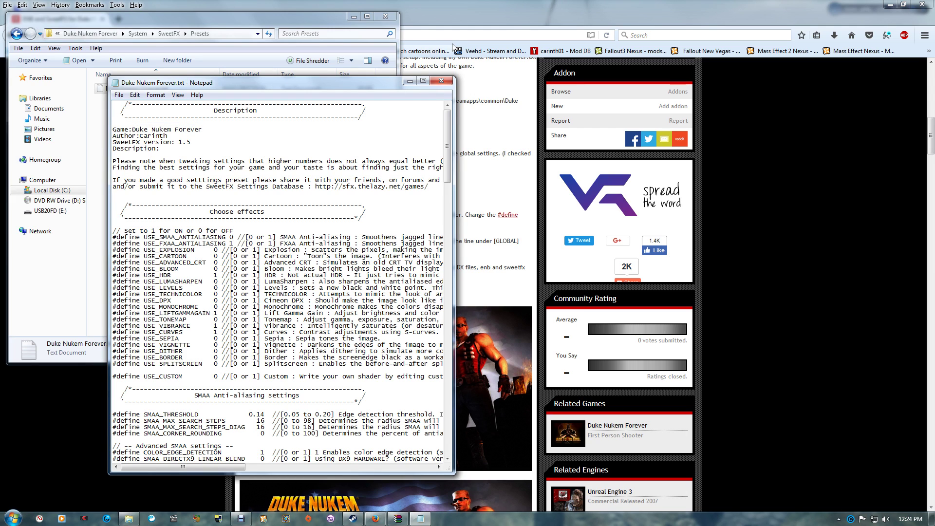
pyautogui.click(441, 80)
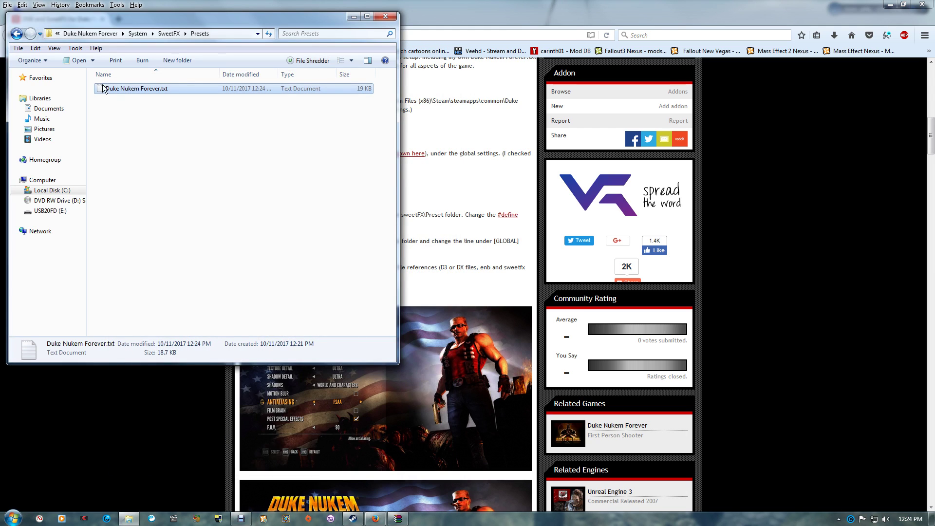
pyautogui.click(19, 33)
# Return to the System folder and open enbseries.ini in Notepad.
pyautogui.click(20, 33)
pyautogui.scroll(-3, 205, 172)
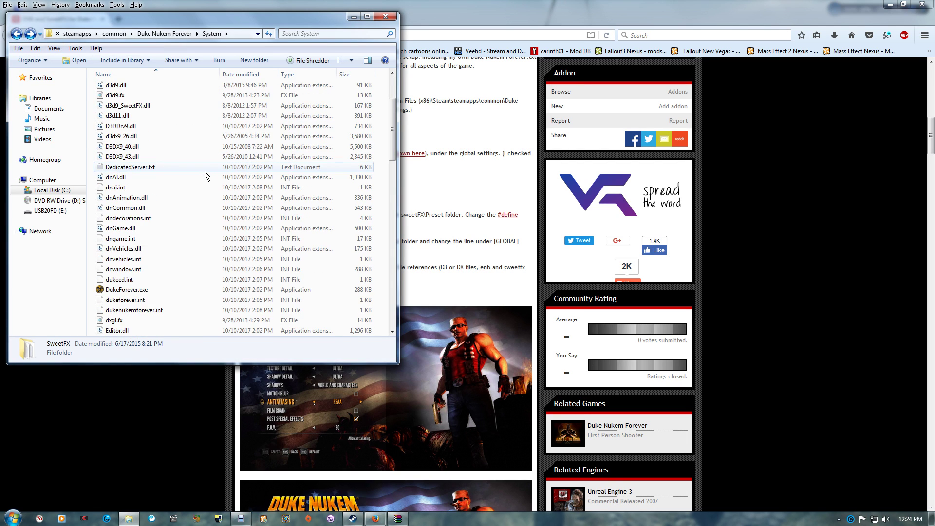
pyautogui.scroll(-3, 204, 171)
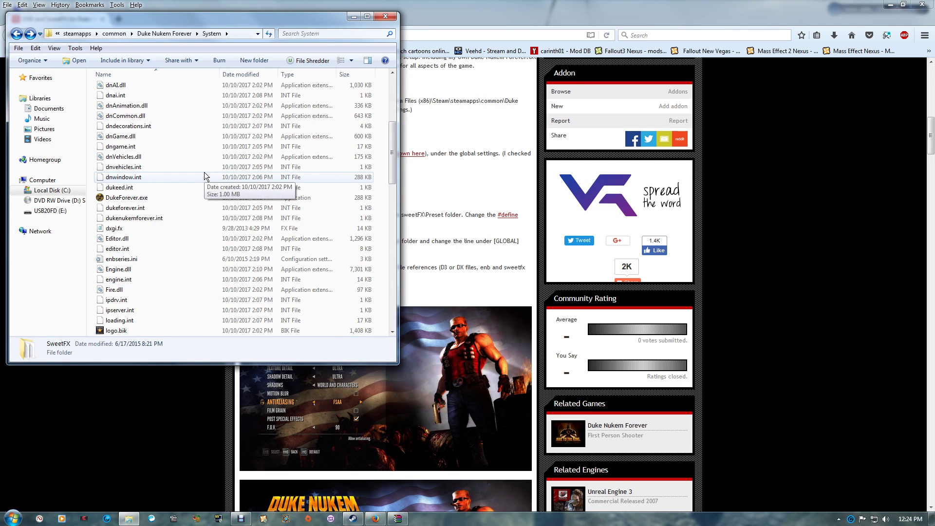
pyautogui.doubleClick(157, 259)
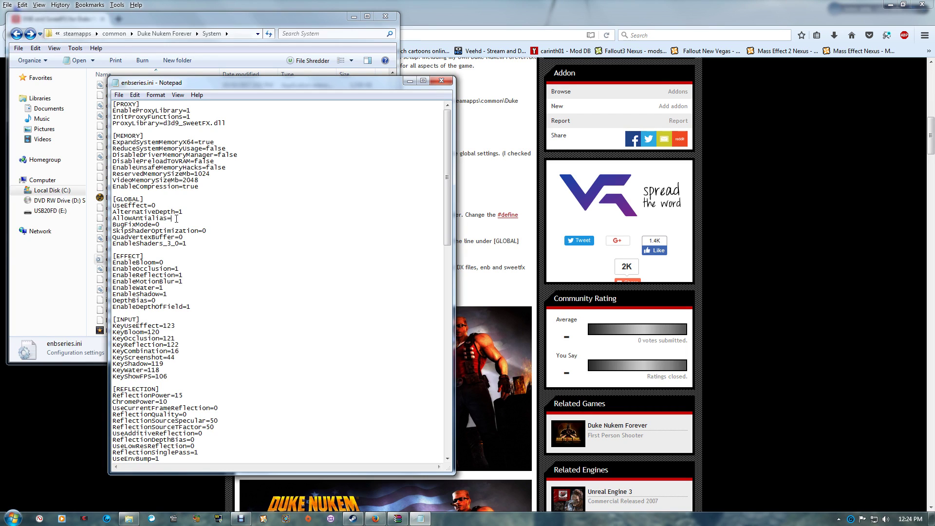
# Change AllowAntialias=1 to AllowAntialias=0 and save the file when closing Notepad.
pyautogui.click(176, 218)
pyautogui.press('BackSpace')
pyautogui.write('0')
pyautogui.click(442, 81)
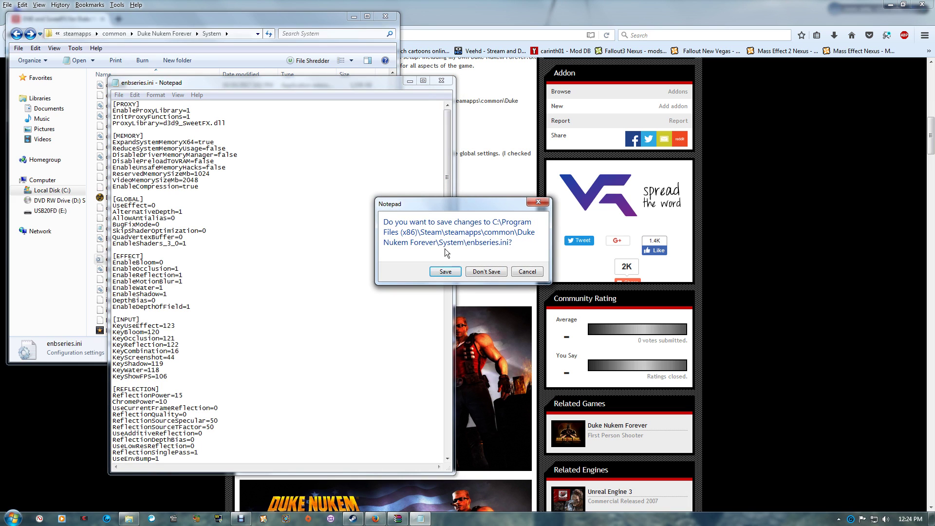
pyautogui.click(445, 270)
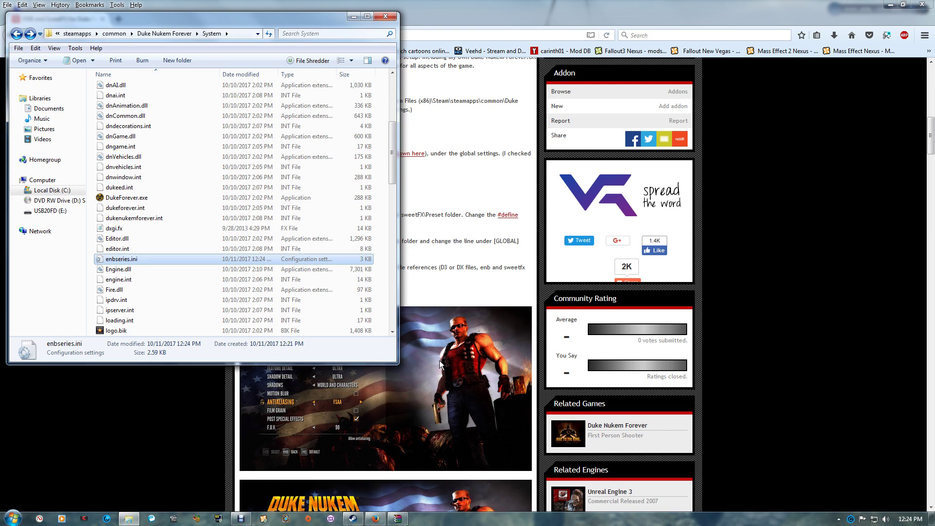
pyautogui.scroll(-4, 325, 265)
pyautogui.scroll(10, 325, 266)
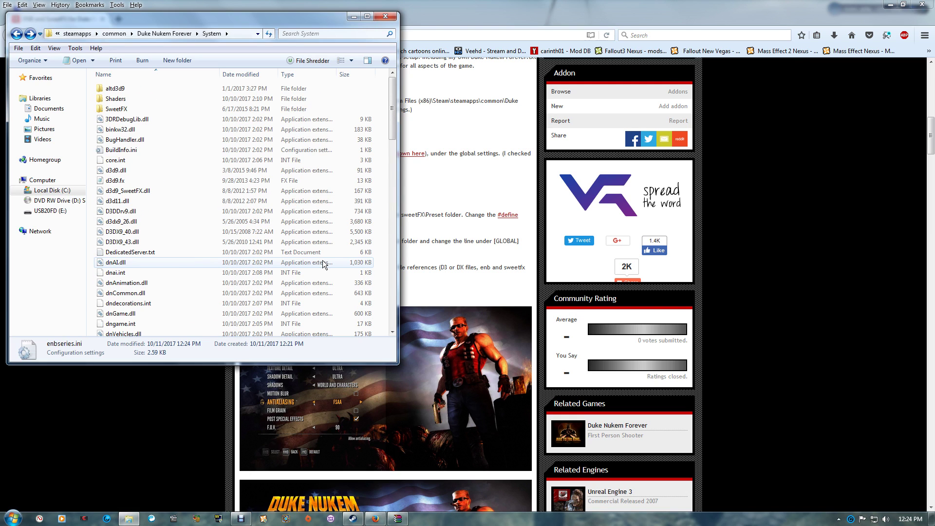
# Close the System folder window and bring Steam's Duke Nukem Forever library page forward.
pyautogui.click(385, 16)
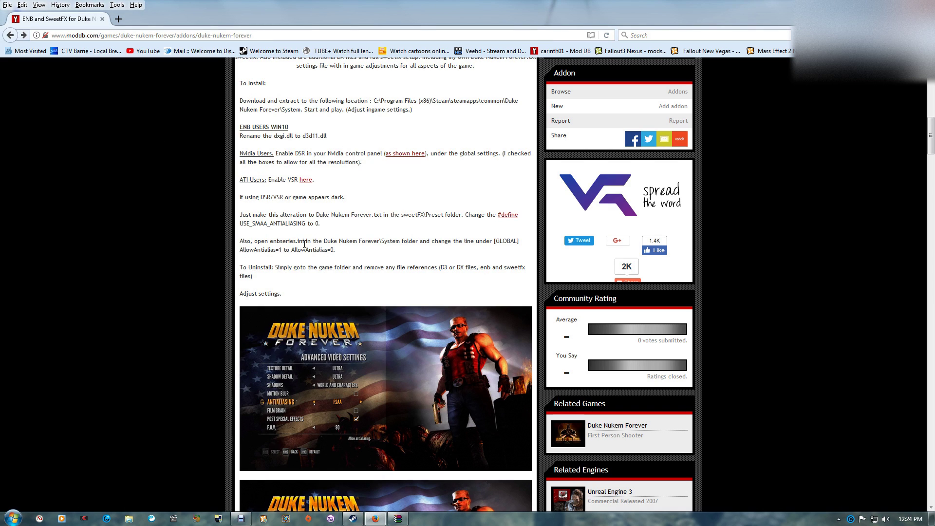
pyautogui.click(355, 518)
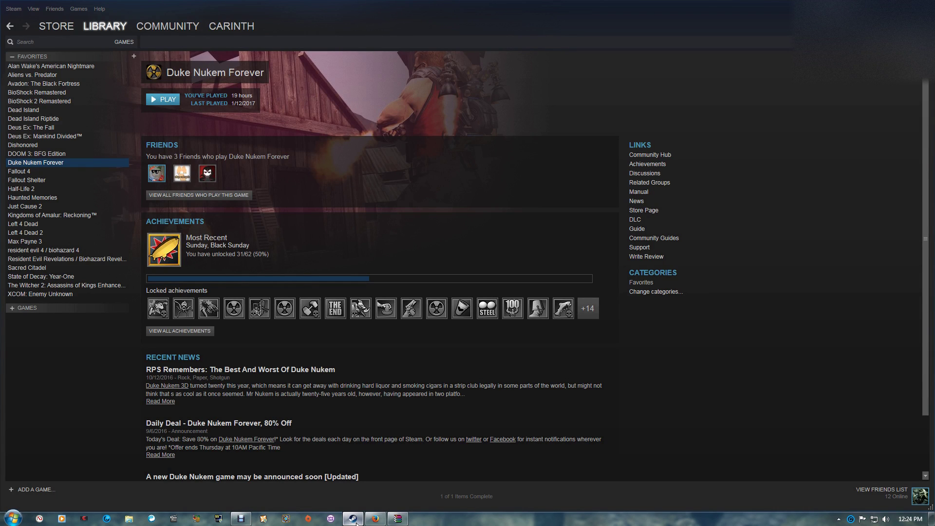